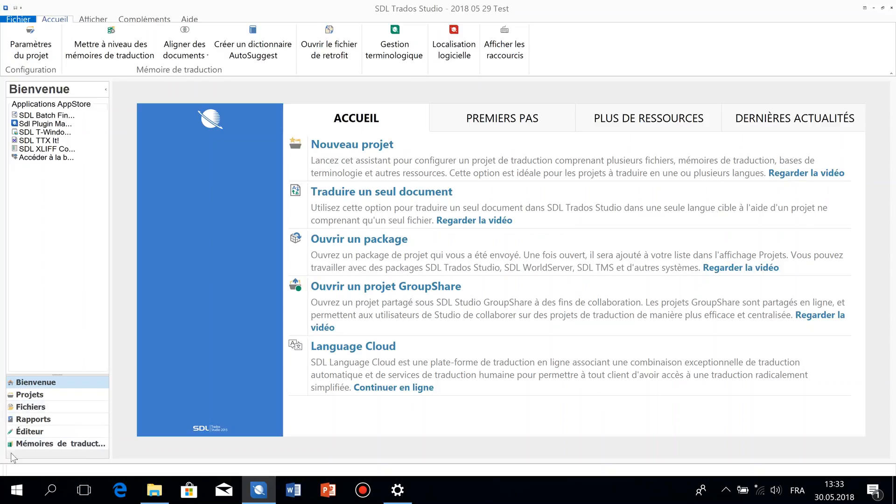
- Start a new translation memory and name it "DEch-FRch client 123"
left_click(72, 445)
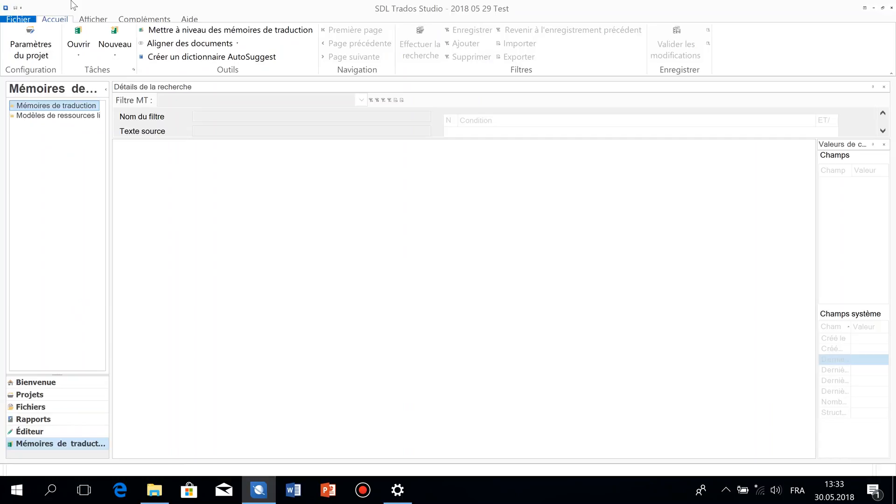
left_click(115, 55)
left_click(124, 73)
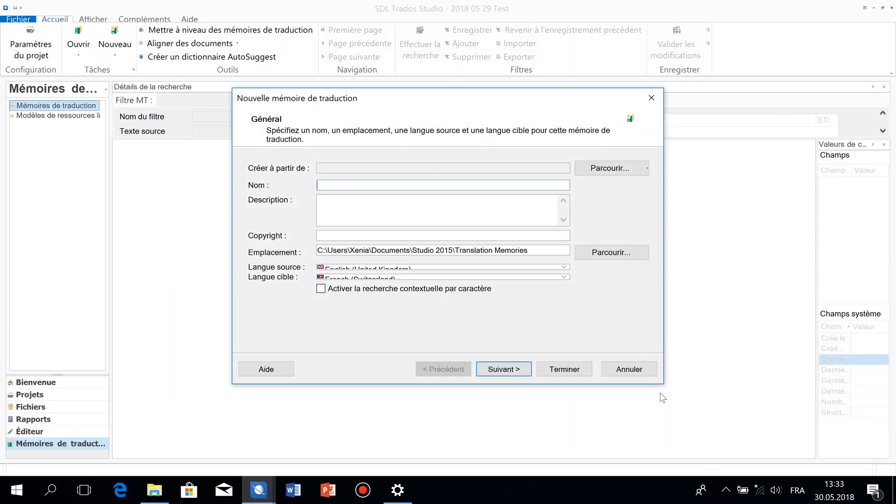
left_click_drag(663, 384, 751, 446)
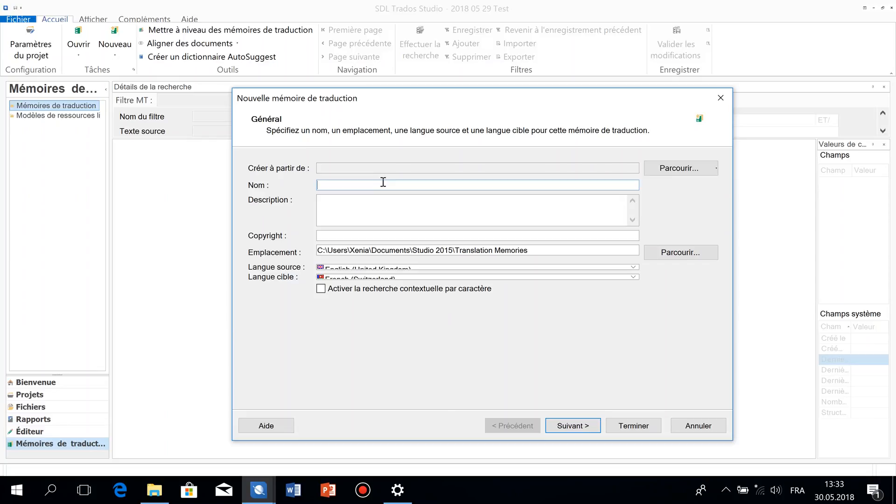
type("DEch-FRch")
type("client 123")
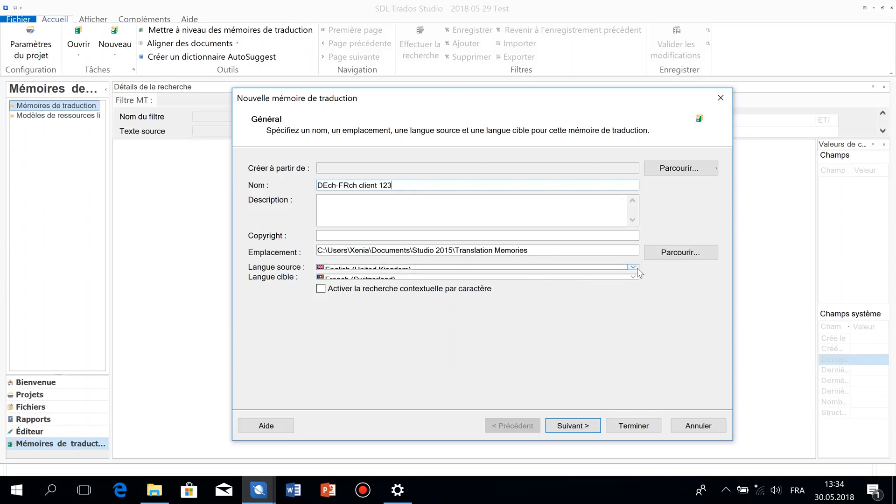
- Set the memory's source language to German (Switzerland) and its target language to French (Switzerland)
left_click(490, 267)
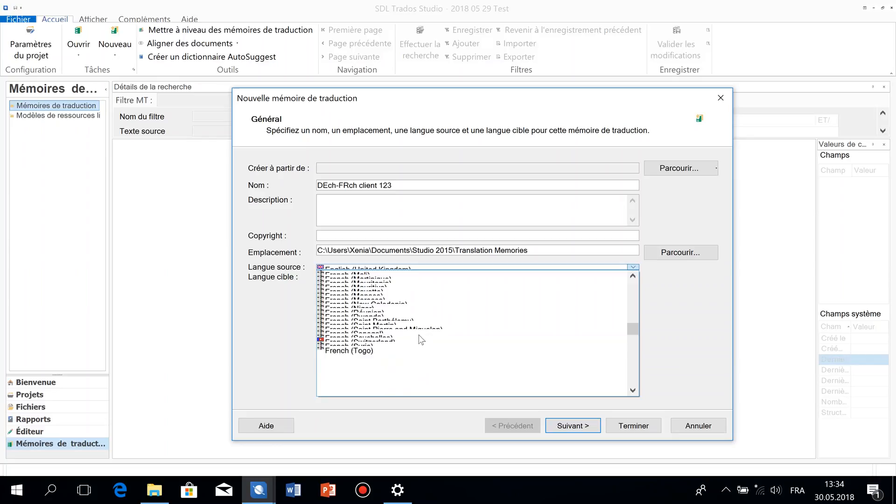
scroll(420, 338, "down", 15)
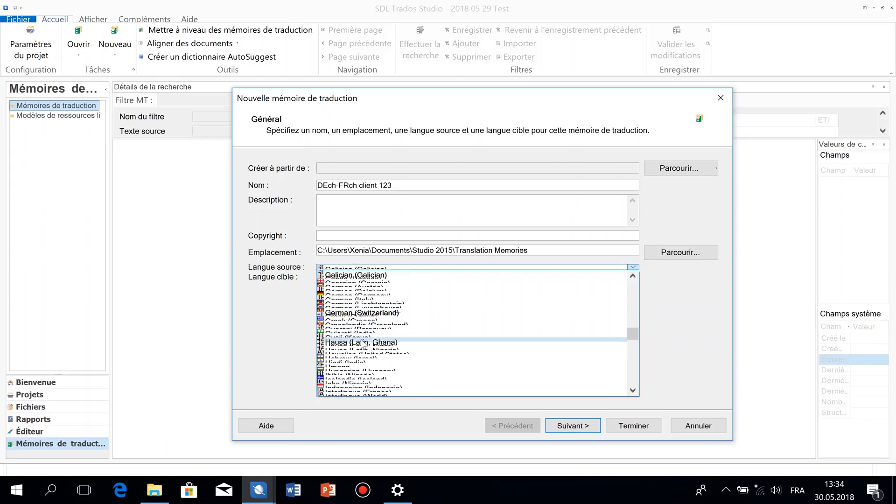
left_click(362, 311)
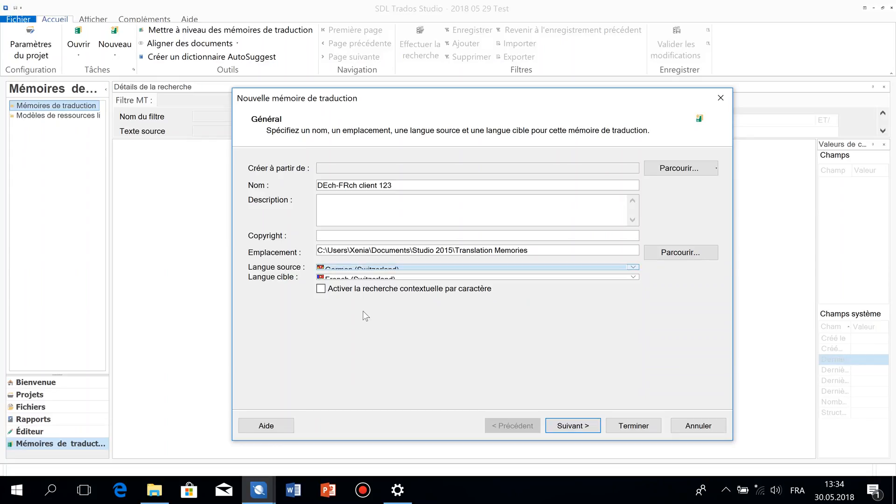
left_click(635, 278)
scroll(463, 312, "up", 5)
scroll(434, 349, "down", 3)
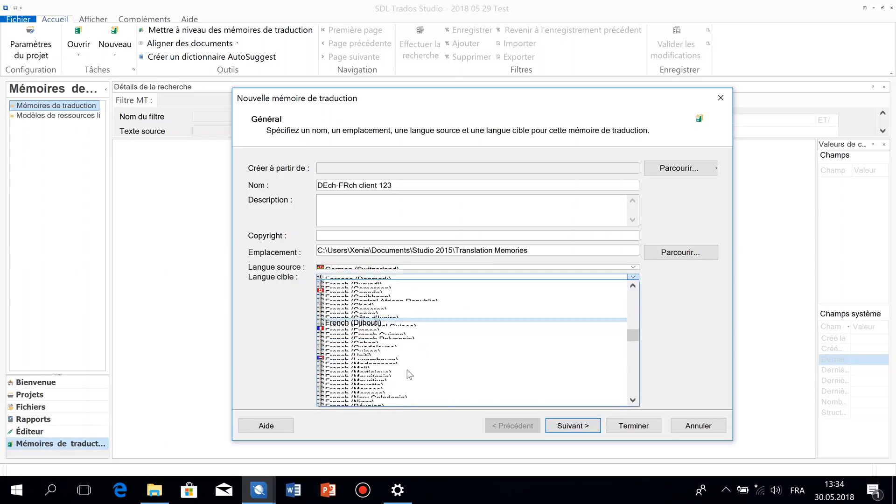
scroll(397, 363, "down", 4)
left_click(397, 361)
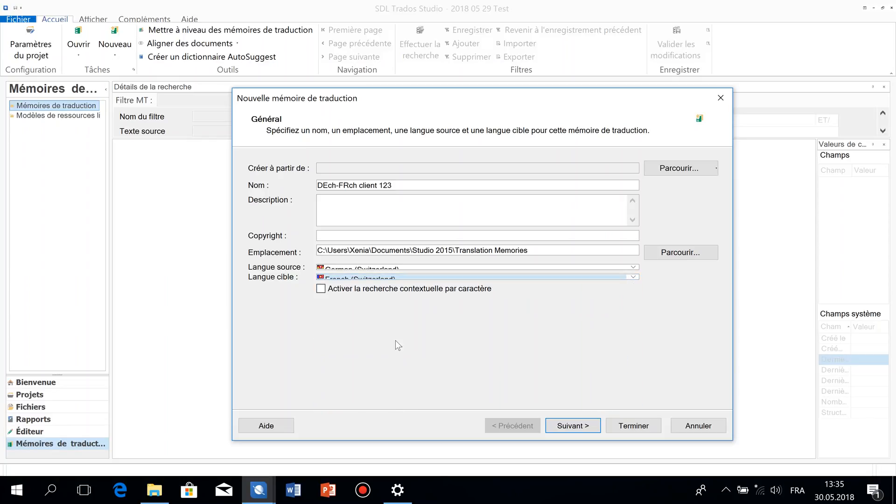
- Continue to the fields and settings page and add a text field named "Document" that allows multiple values
left_click(582, 429)
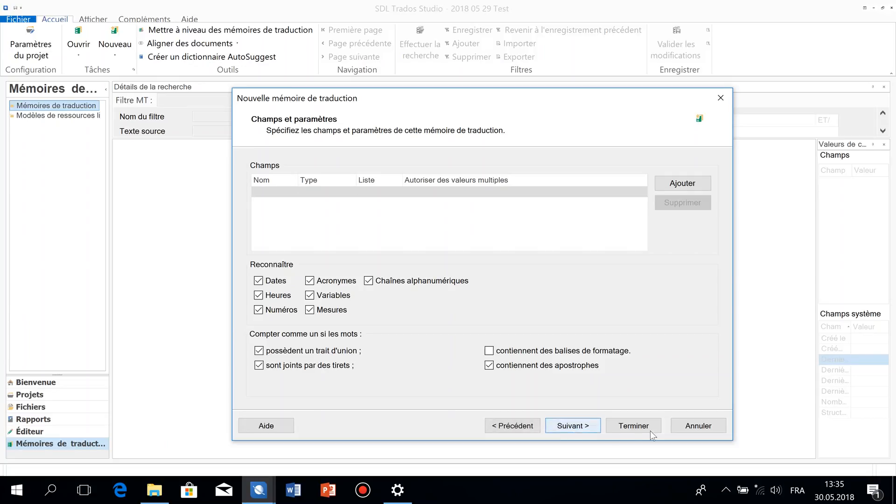
left_click_drag(530, 100, 505, 63)
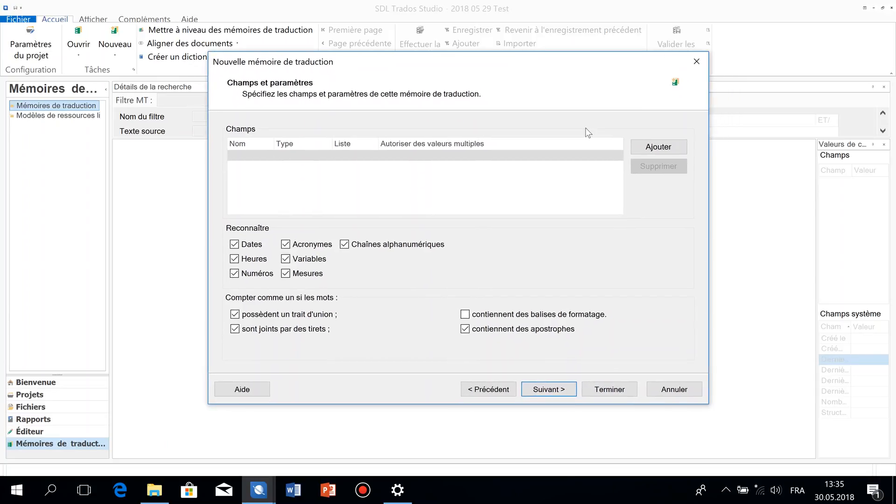
left_click_drag(709, 404, 773, 449)
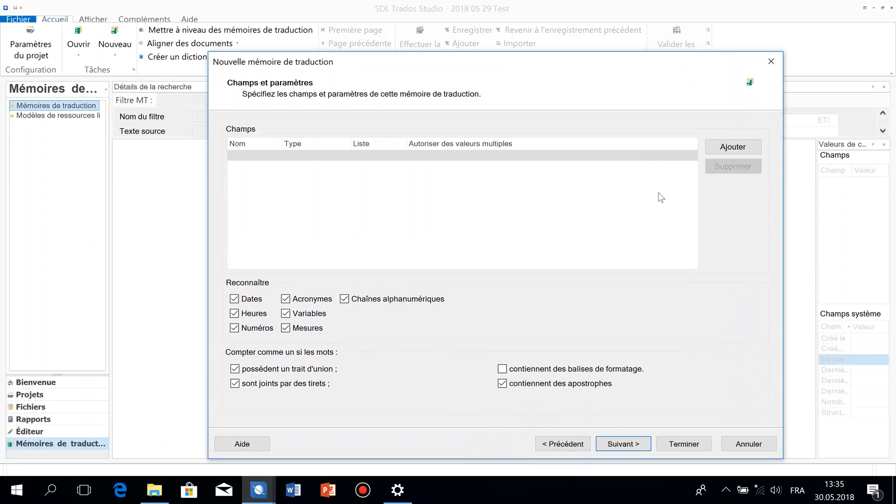
left_click(754, 148)
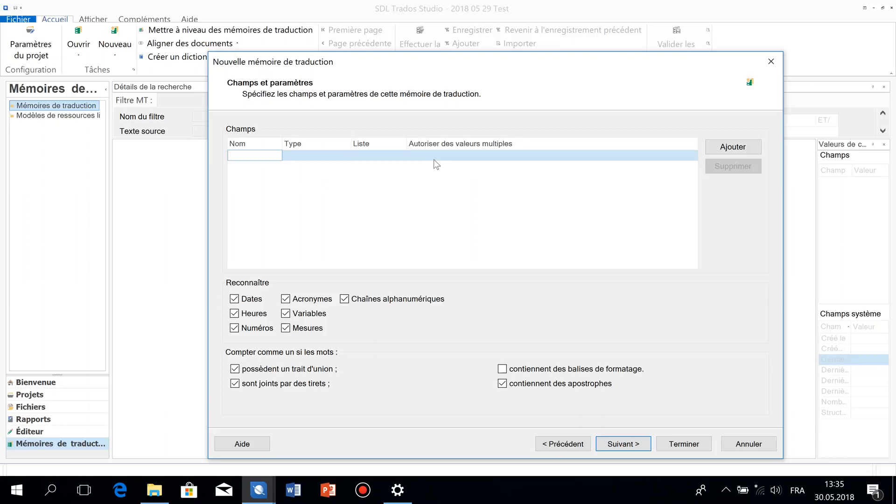
type("Do")
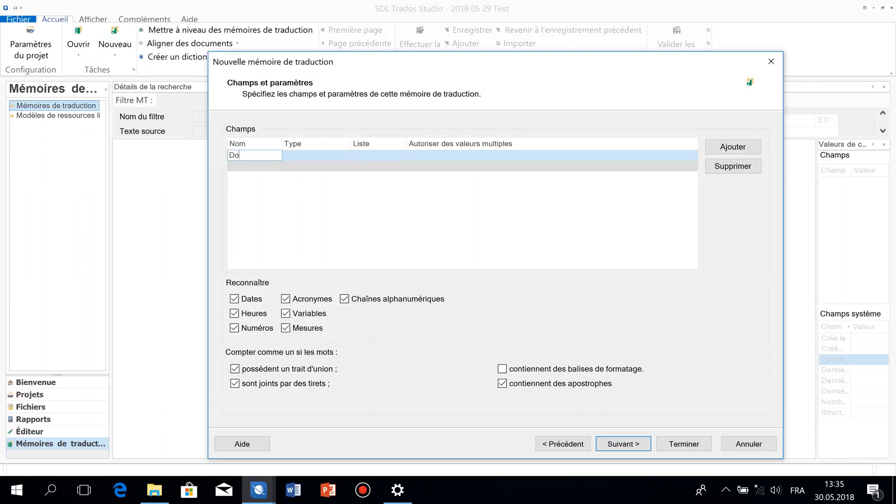
type("cument")
left_click(307, 152)
left_click(299, 166)
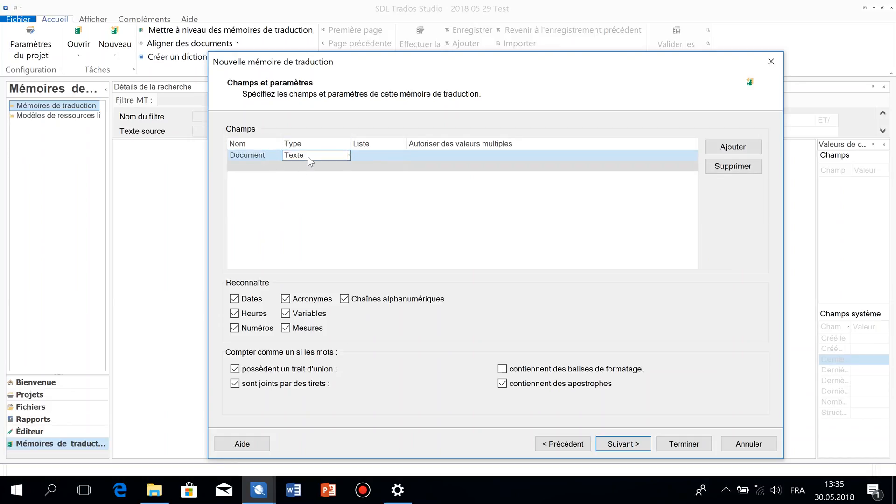
left_click(461, 153)
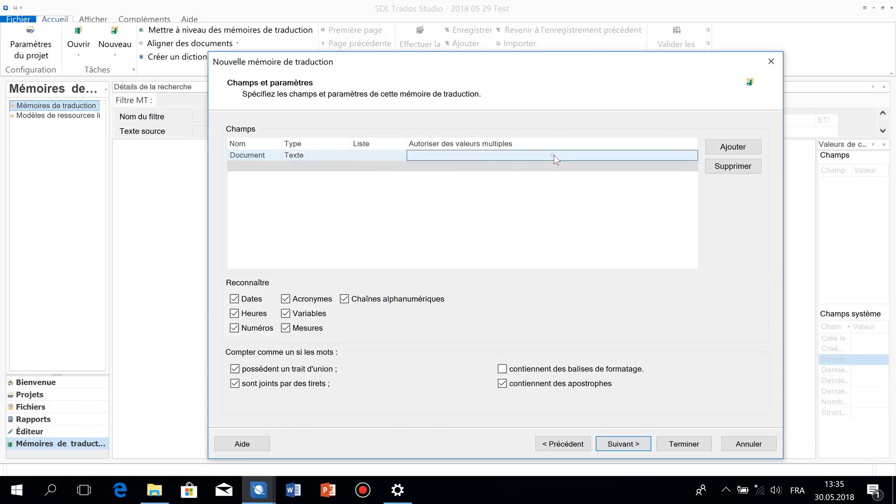
left_click(553, 155)
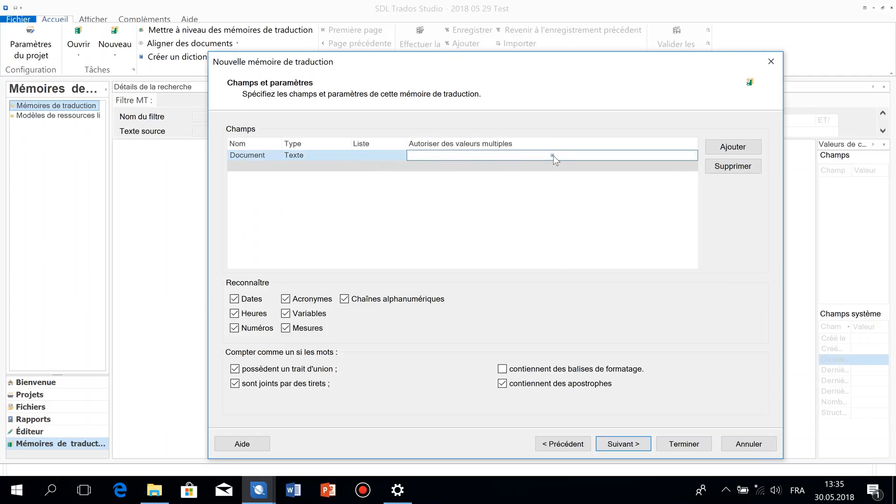
- Add a second custom field named "Client" of type Texte, with multiple values allowed
left_click(731, 147)
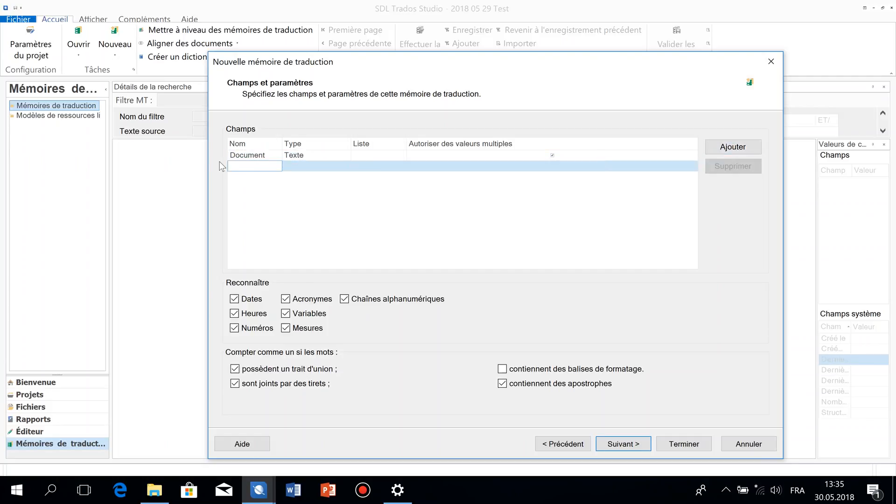
type("Tra")
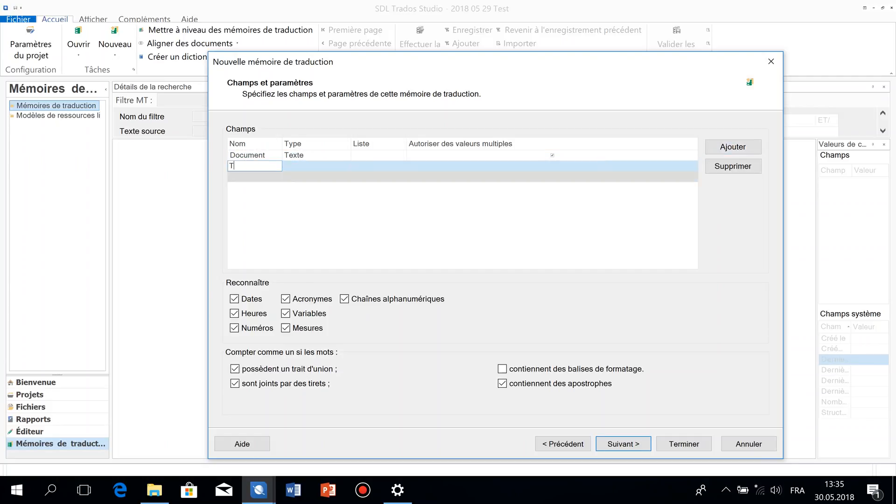
key("BackSpace")
key("BackSpace")
key("BackSpace")
type("Client")
left_click(349, 167)
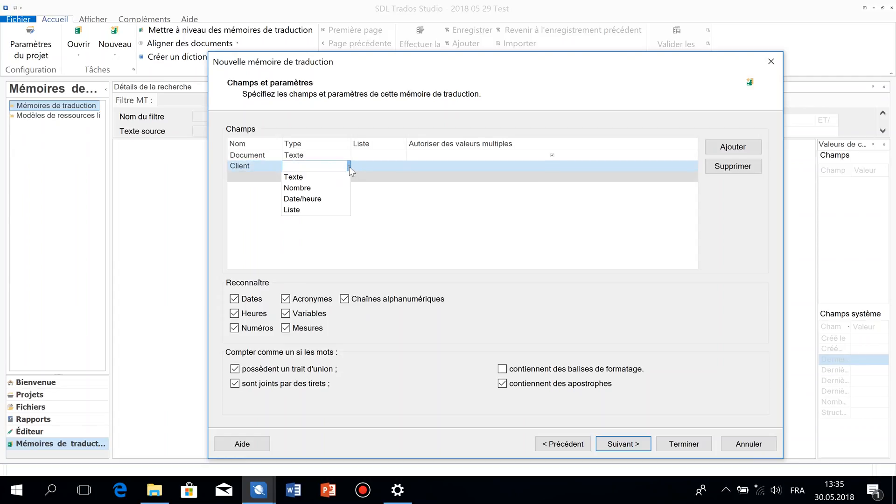
left_click(326, 177)
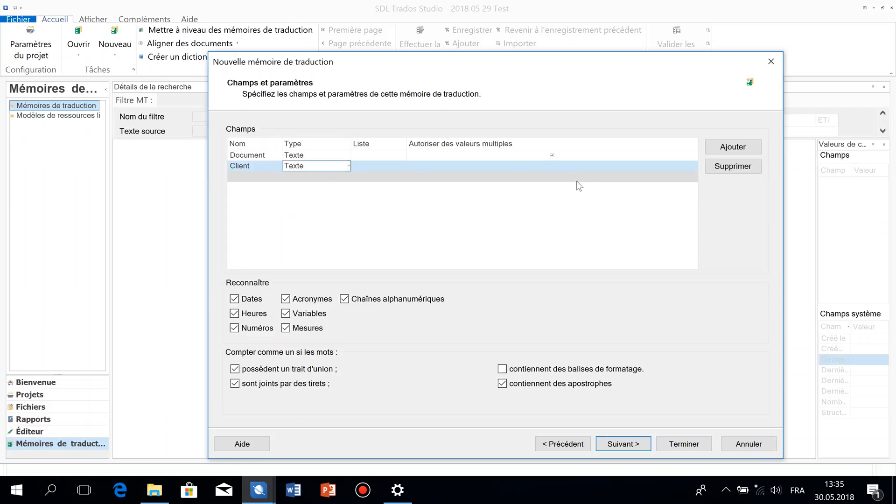
left_click(547, 166)
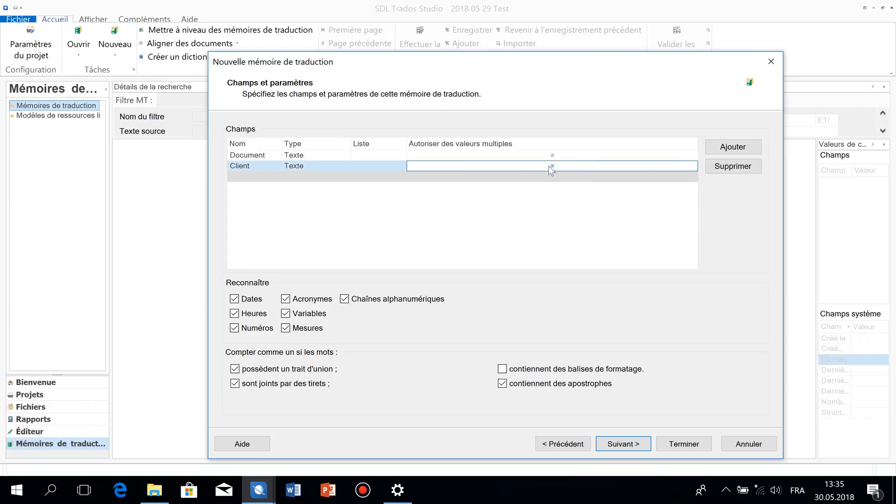
- Add a third custom field named "Traducteur" of type Texte, with multiple values allowed
left_click(732, 148)
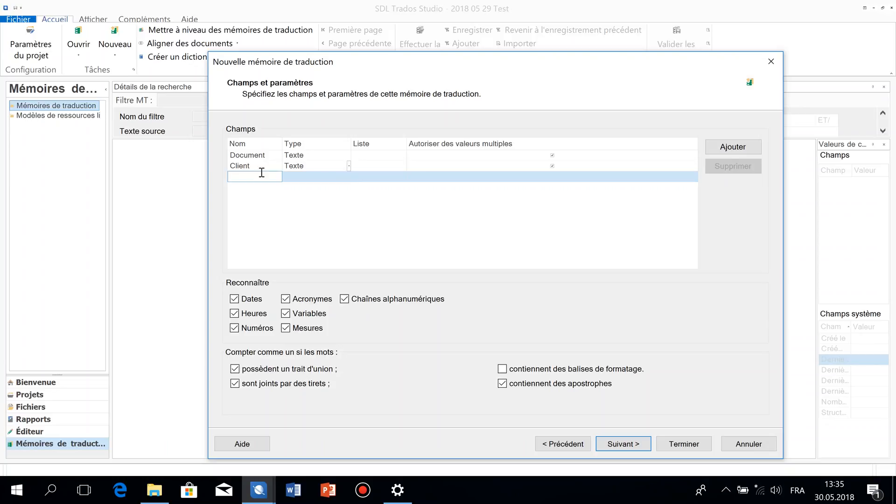
type("Traducteur")
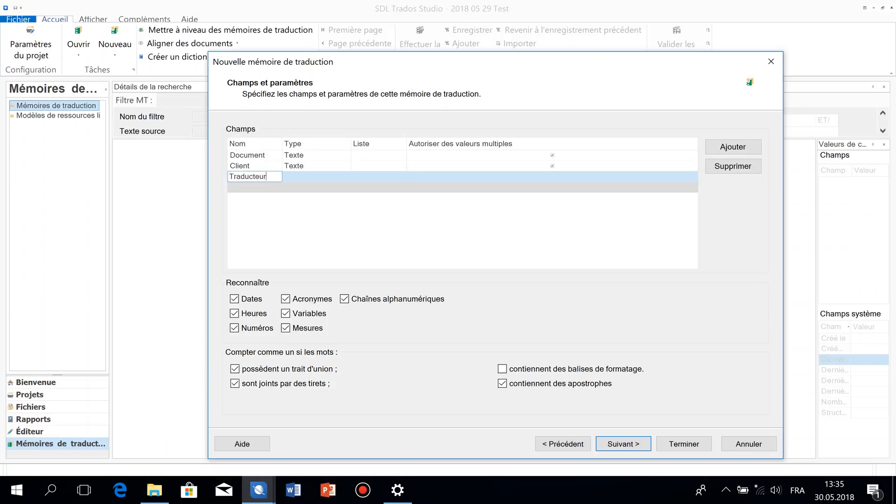
left_click(301, 176)
left_click(300, 186)
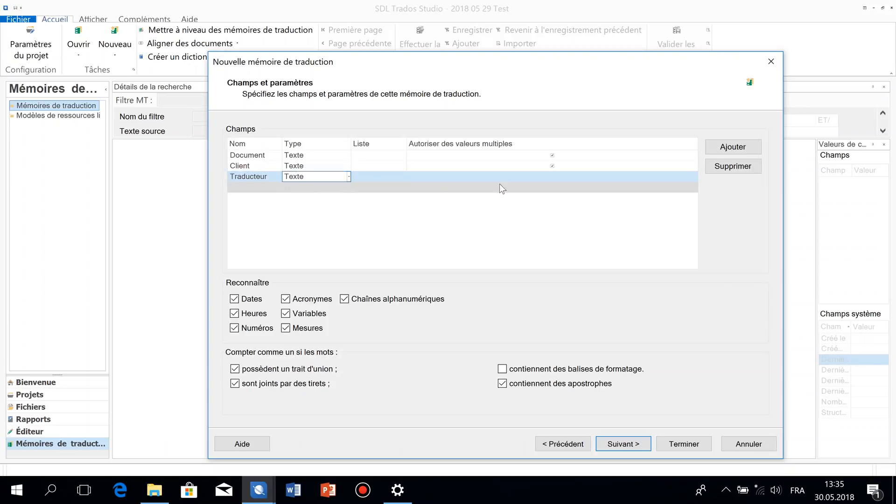
left_click(555, 179)
left_click(553, 177)
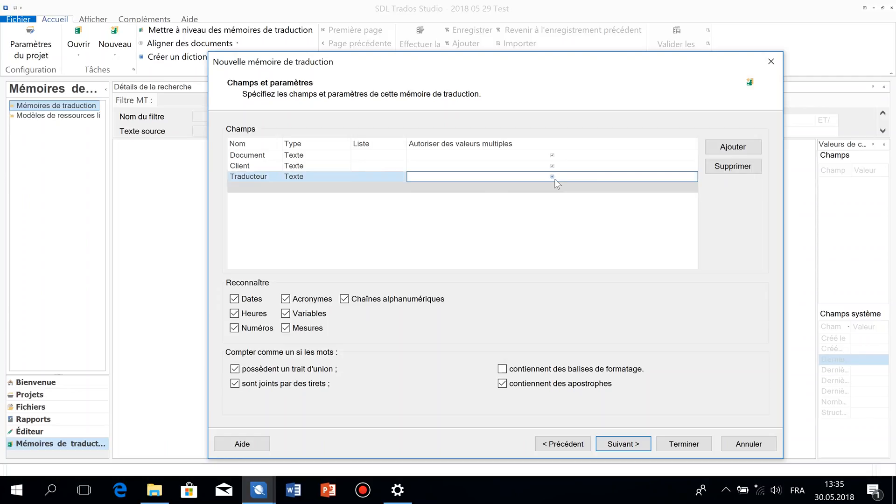
- Add a fourth custom field named "Relecteur" of type Texte, with multiple values allowed
left_click(721, 150)
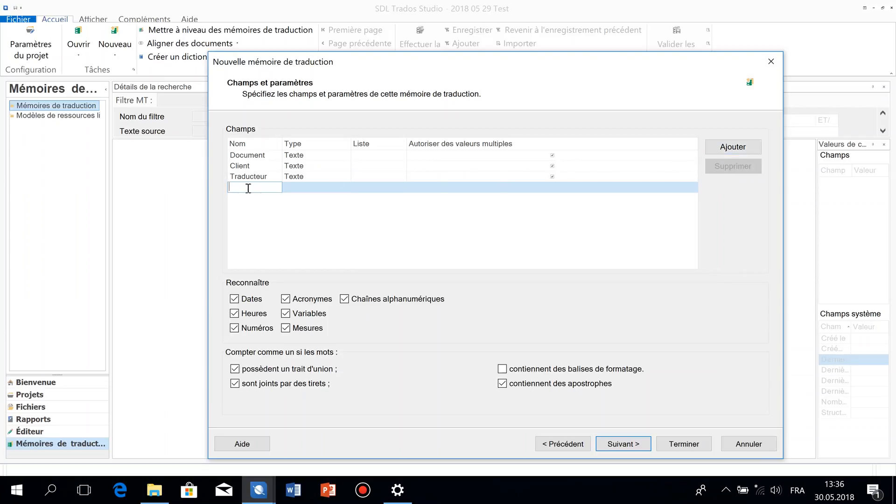
type("Relecteur")
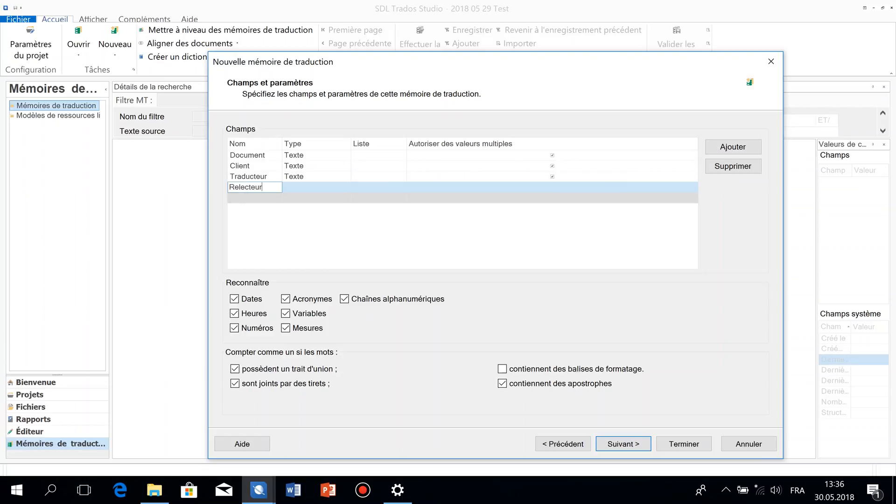
left_click(304, 184)
left_click(304, 184)
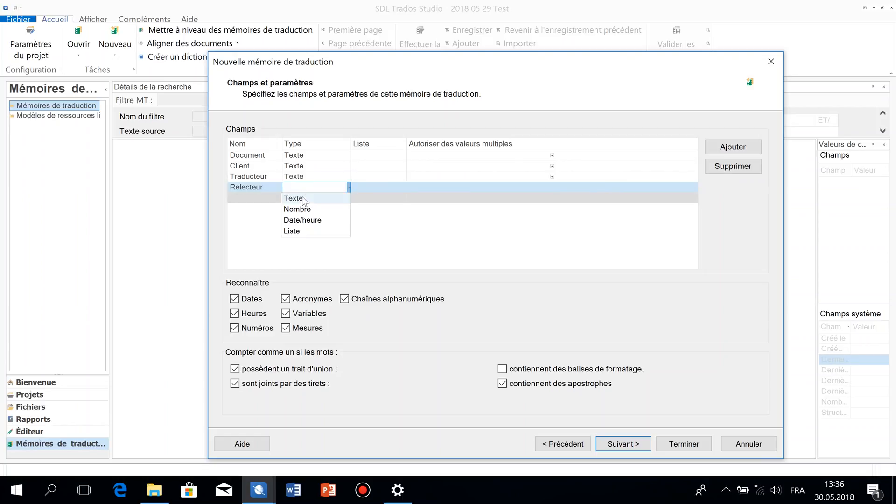
left_click(301, 198)
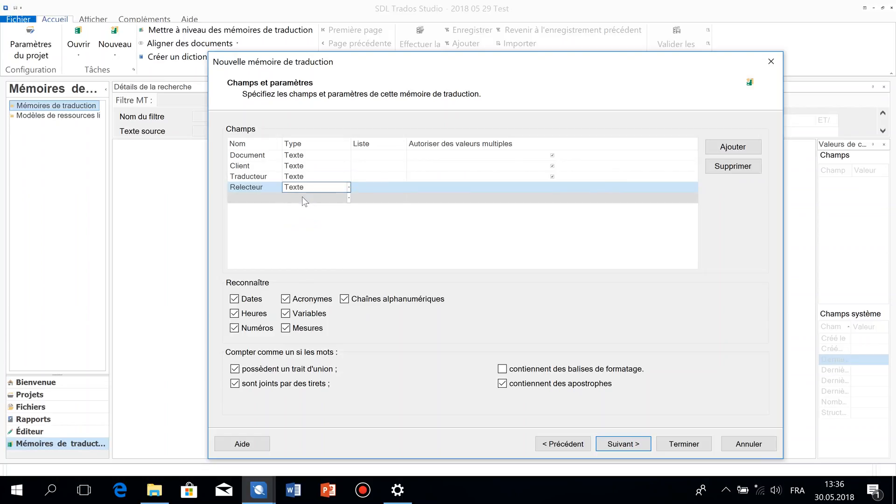
left_click(554, 189)
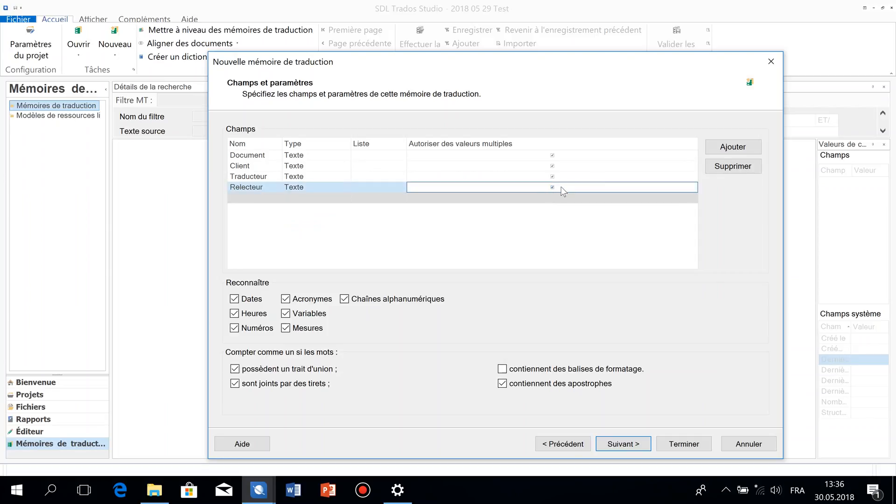
- Add a fifth custom field named "Note" of type Texte, with multiple values allowed
left_click(709, 151)
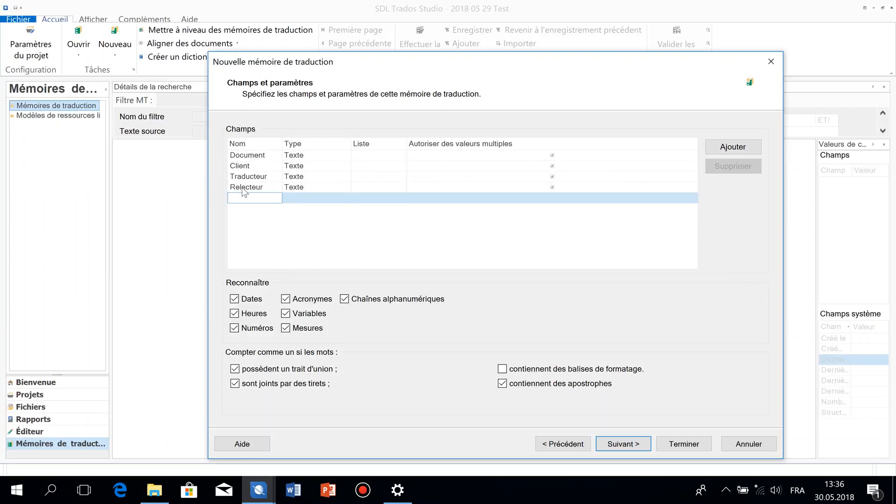
type("Note")
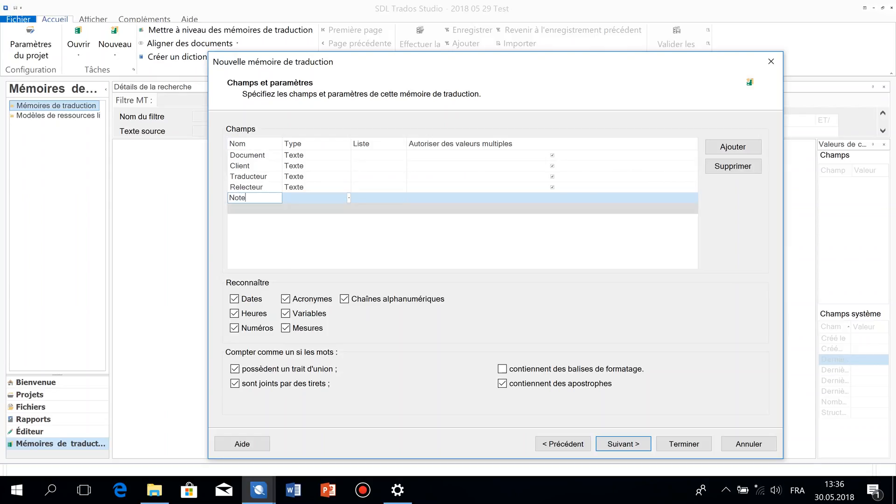
left_click(323, 201)
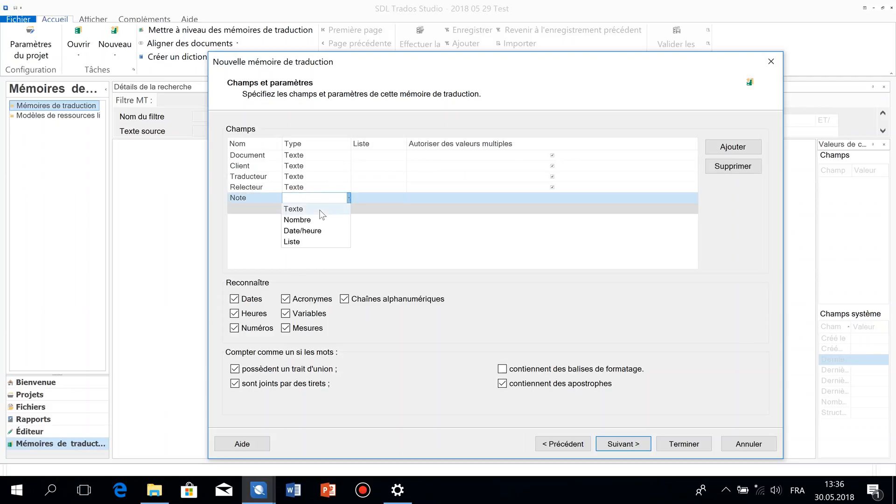
left_click(319, 209)
left_click(556, 195)
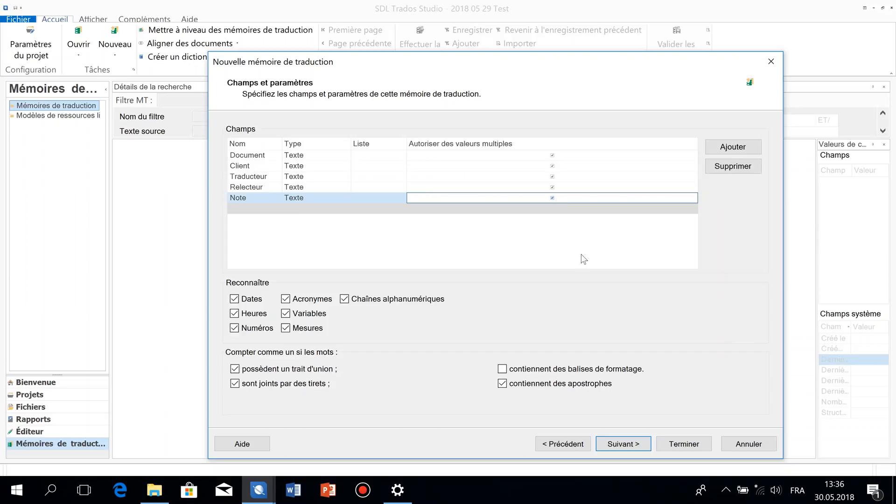
- Finish creating the translation memory with the defined fields and close the creation wizard
left_click(690, 447)
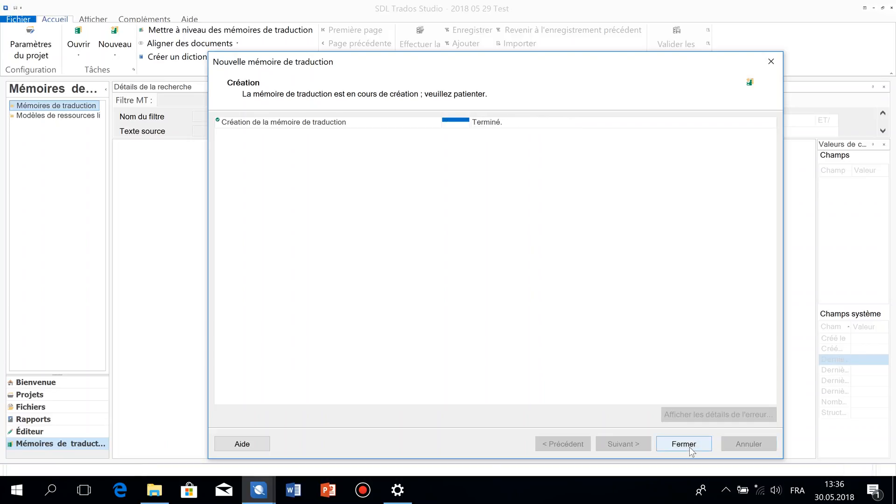
left_click(684, 444)
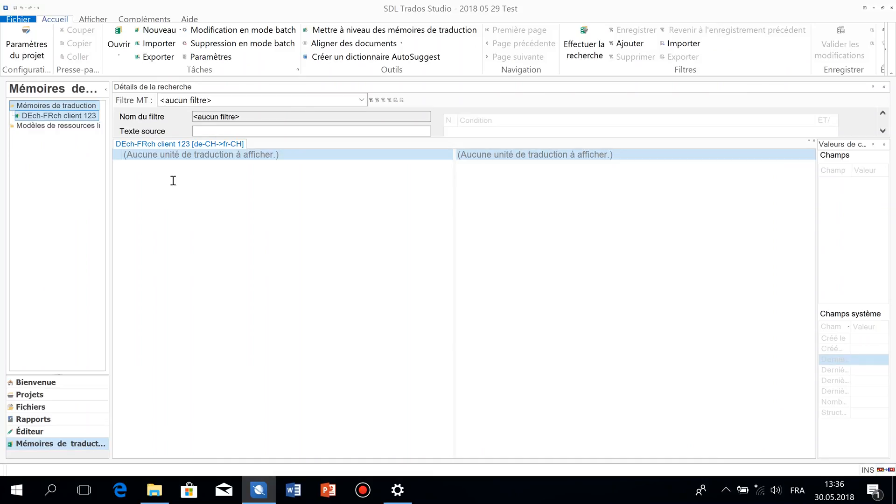
- Open SecondSample.docx.sdlxliff from the 2018 05 29 Test project for translation and activate the target of segment 1
left_click(49, 409)
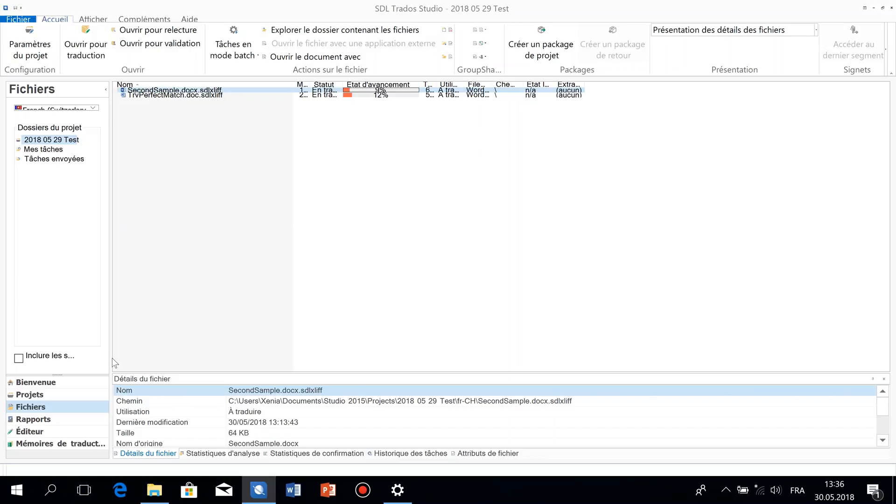
left_click(61, 395)
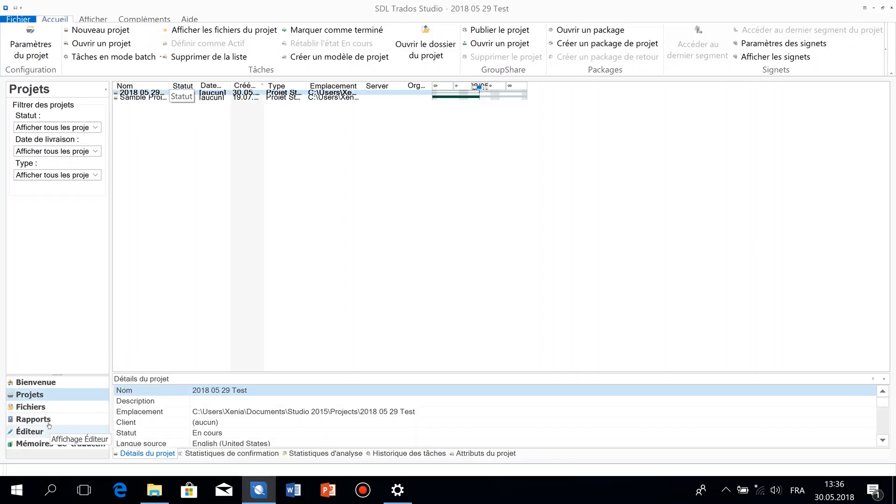
left_click(47, 407)
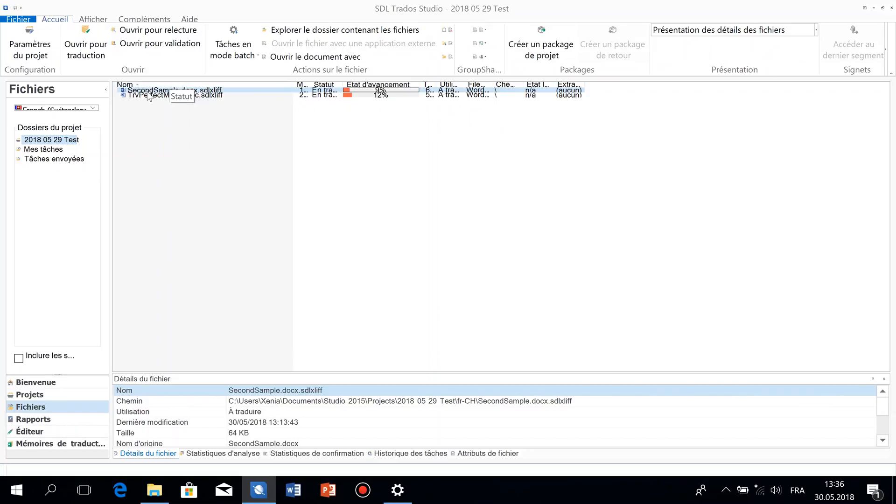
double_click(145, 91)
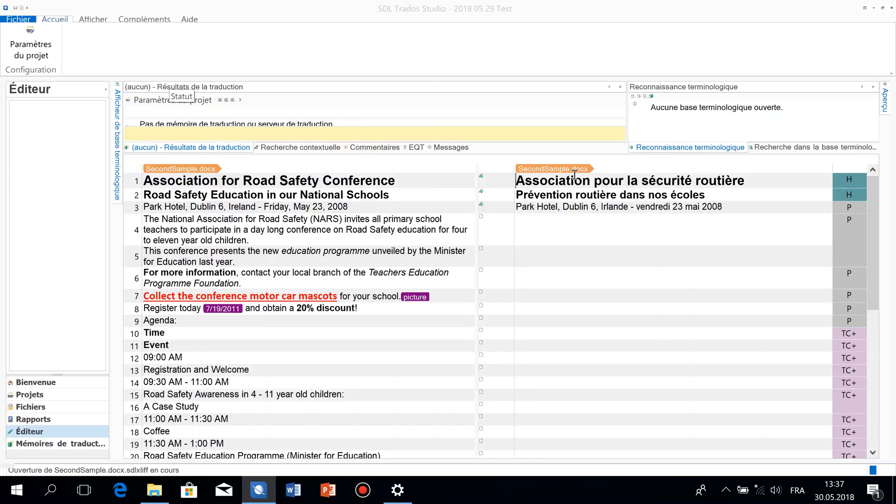
left_click(746, 181)
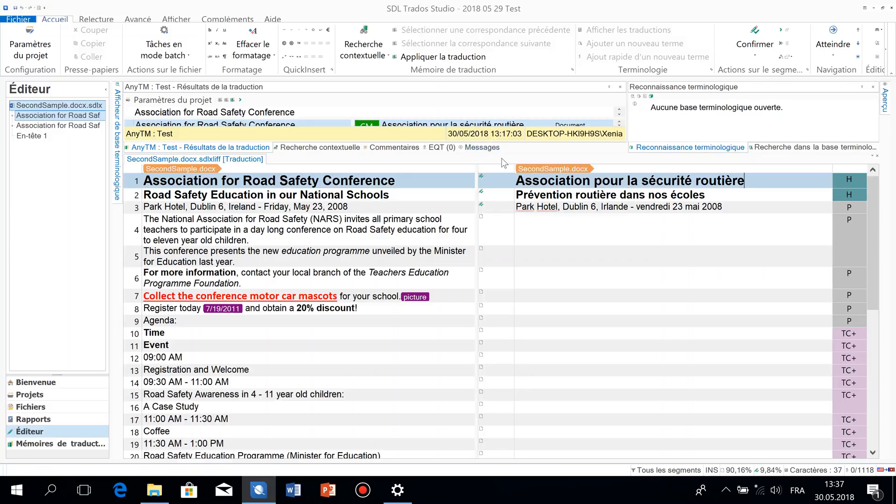
- Increase the height of the translation results pane to show more of the match for segment 1
left_click_drag(505, 153, 505, 175)
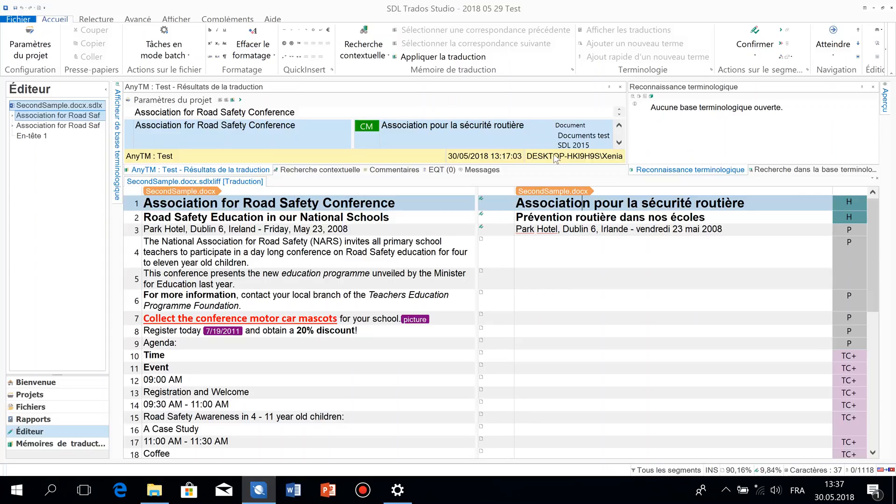
left_click(524, 125)
left_click(858, 87)
left_click(595, 131)
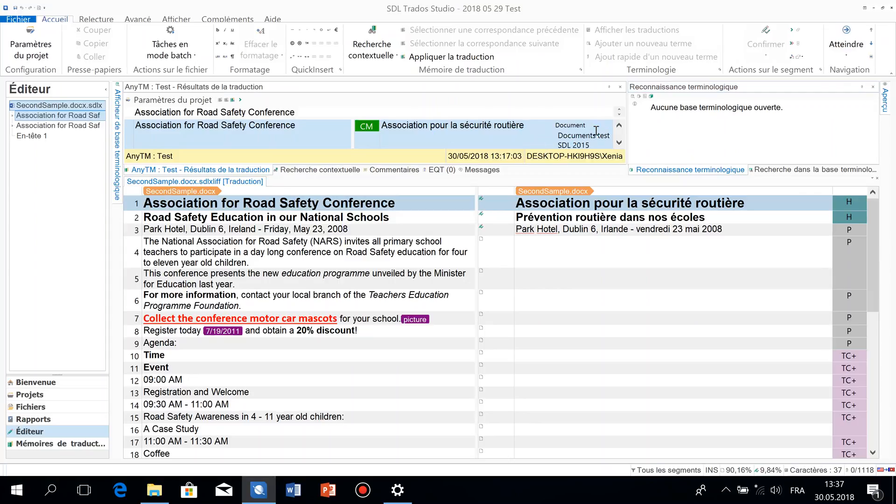
- Close the preview, terminology recognition and termbase search panes to widen the translation results
left_click(883, 94)
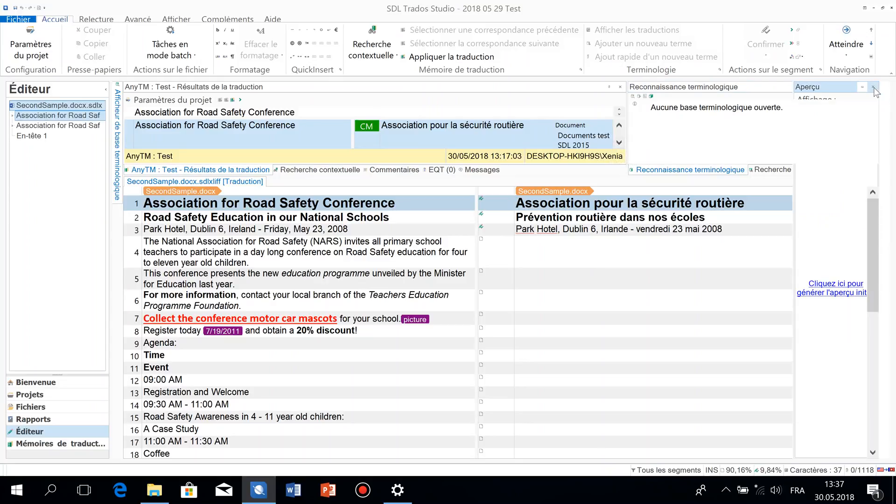
left_click(873, 87)
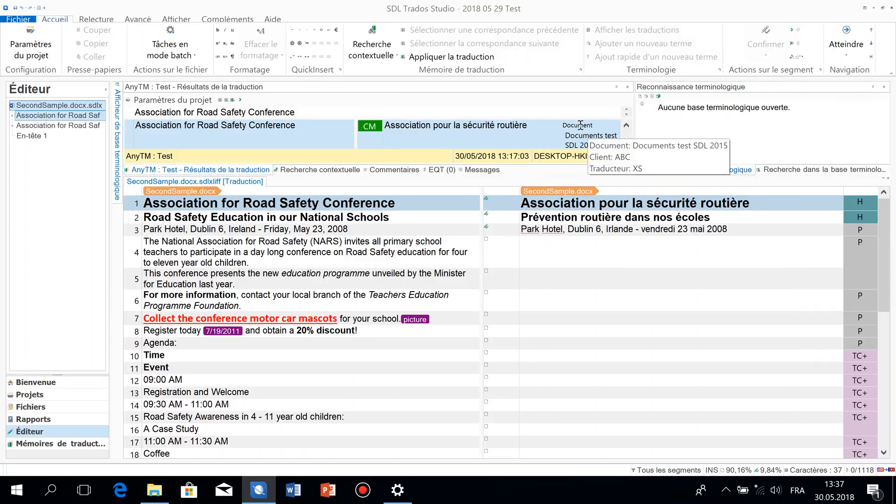
left_click(704, 114)
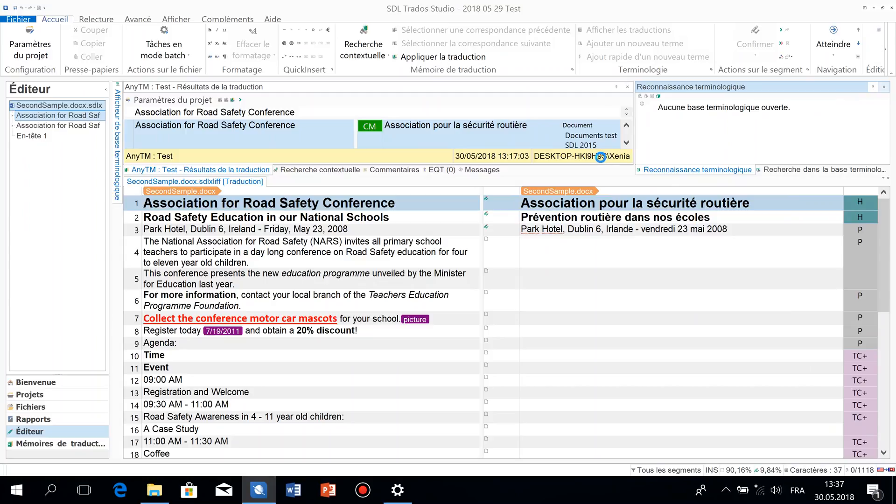
left_click(883, 87)
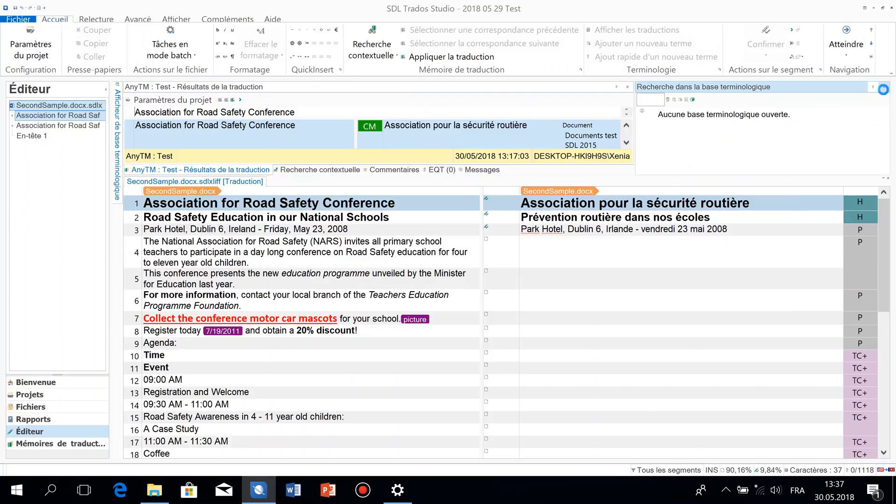
left_click(884, 86)
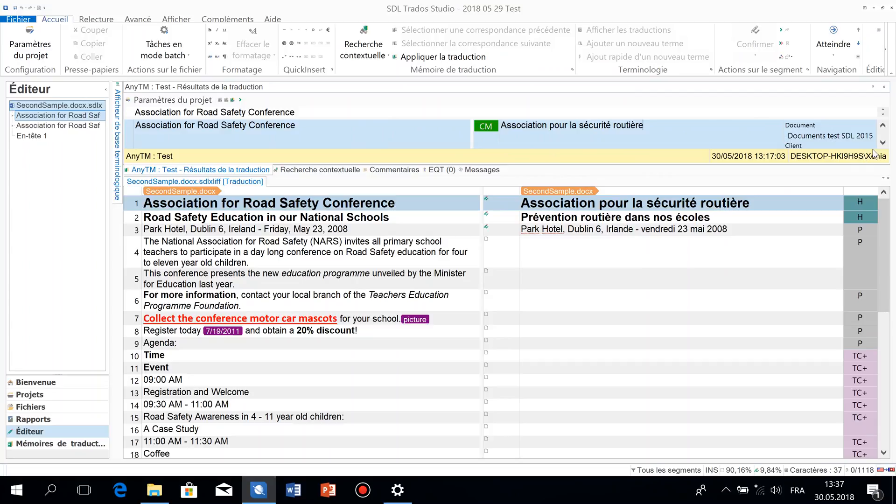
- Examine the Document, Client and Traducteur field values stored with the translation memory match for segment 1
left_click(883, 143)
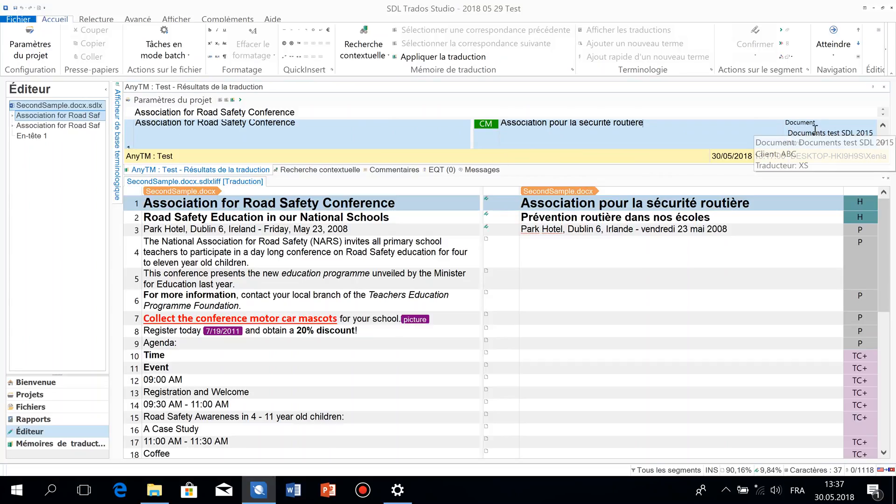
left_click(883, 144)
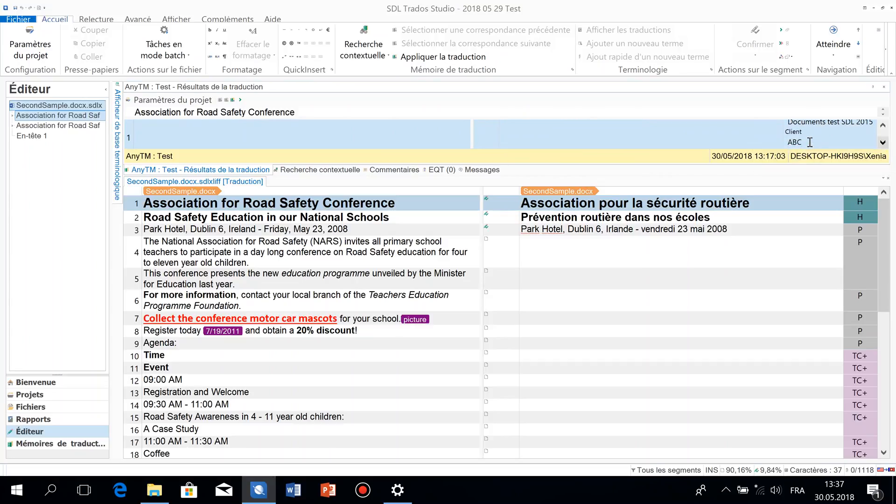
left_click(883, 143)
left_click(883, 143)
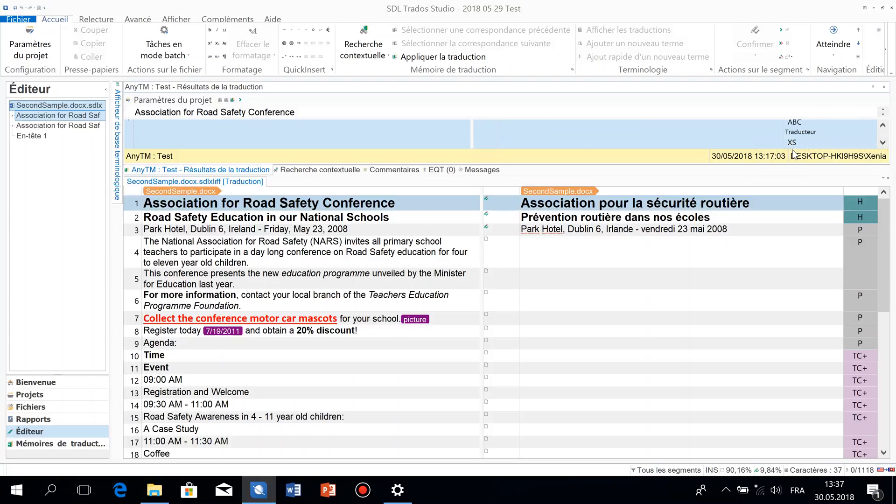